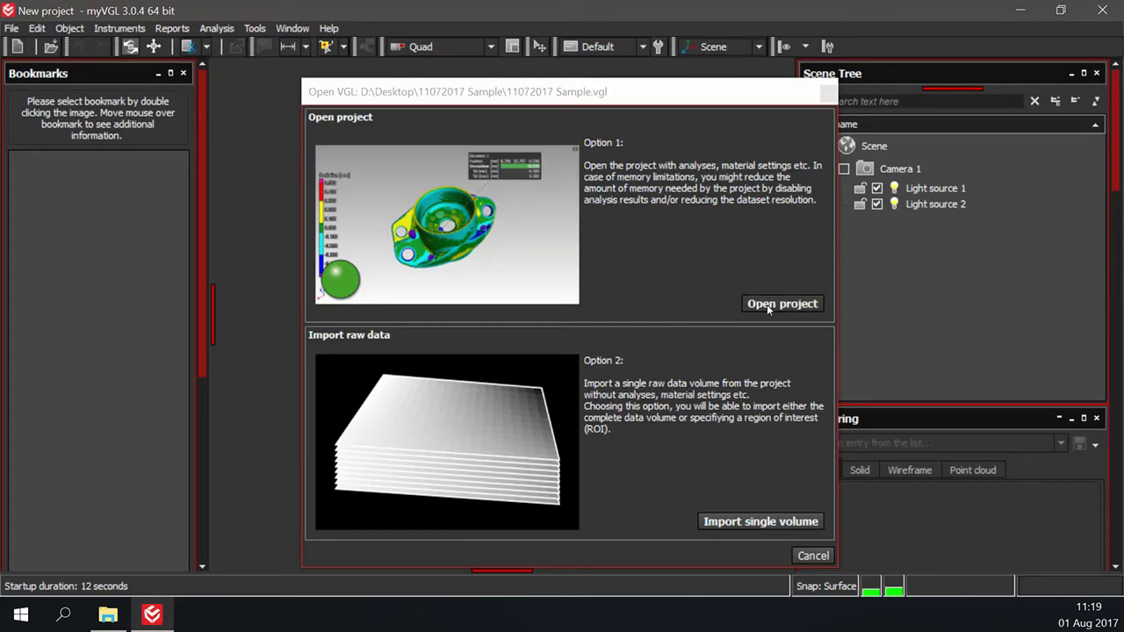
Open the 11072017 Sample.vgl project, loading its scene from the VG project
left_click(777, 305)
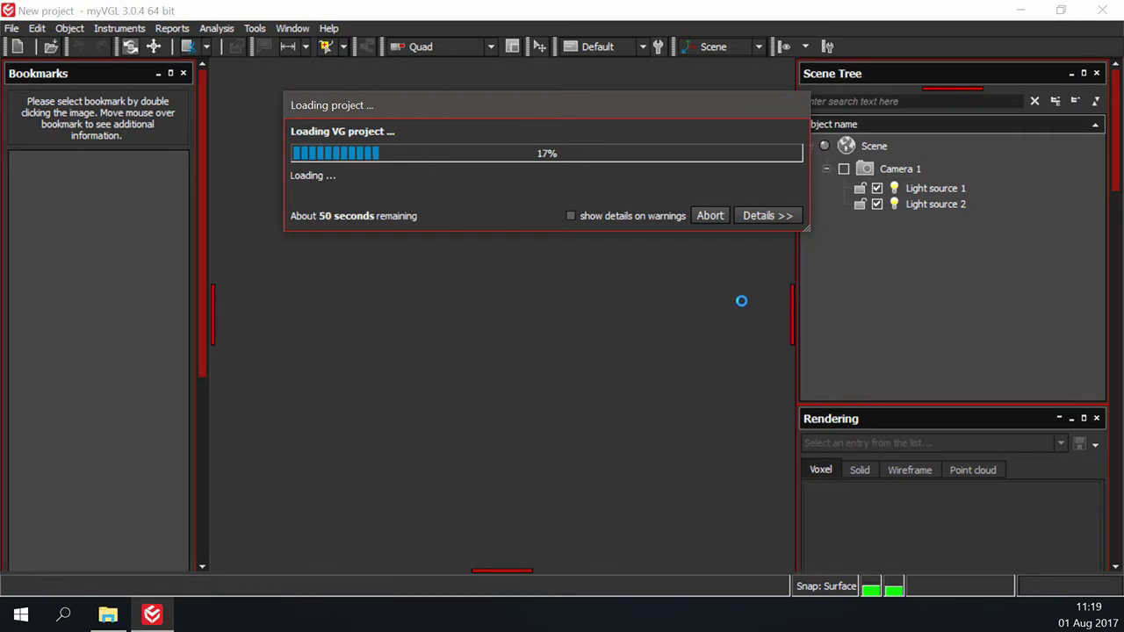
key("Return")
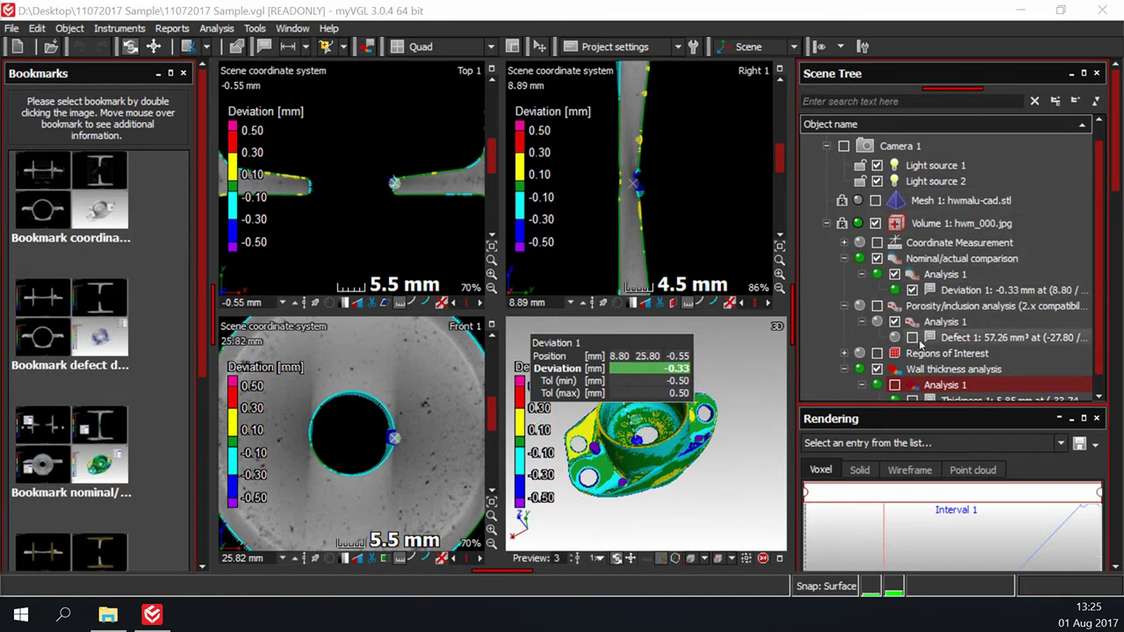
scroll(970, 263, "down", 1)
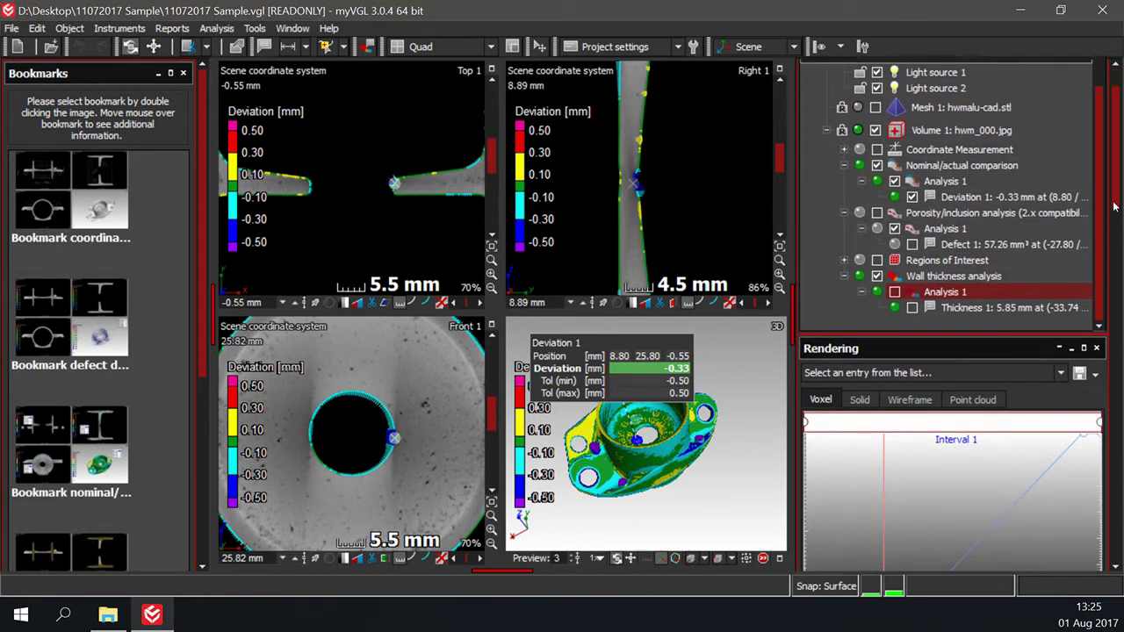
left_click_drag(1120, 191, 1120, 264)
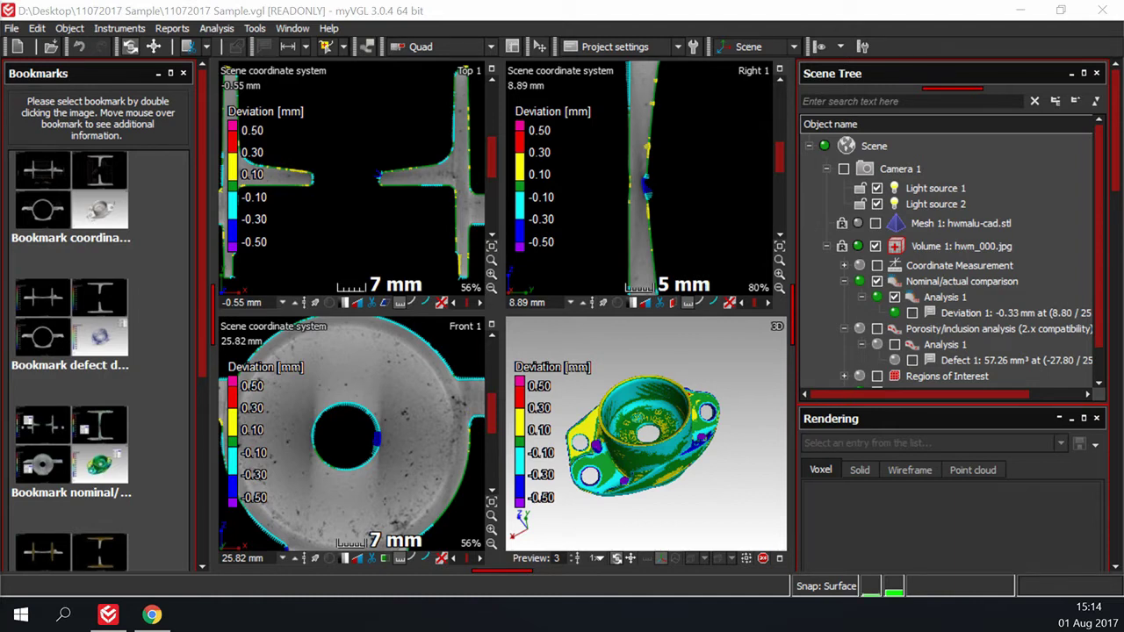
Cycle through the defect and nominal/actual bookmarks, ending on the defect-volume porosity display
double_click(95, 329)
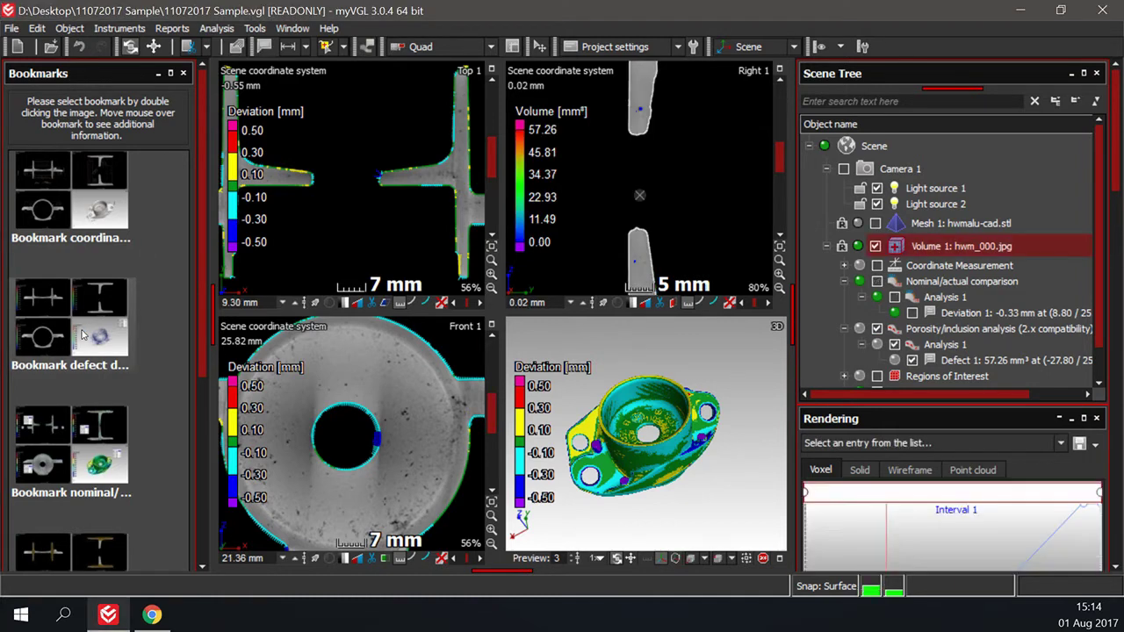
double_click(78, 424)
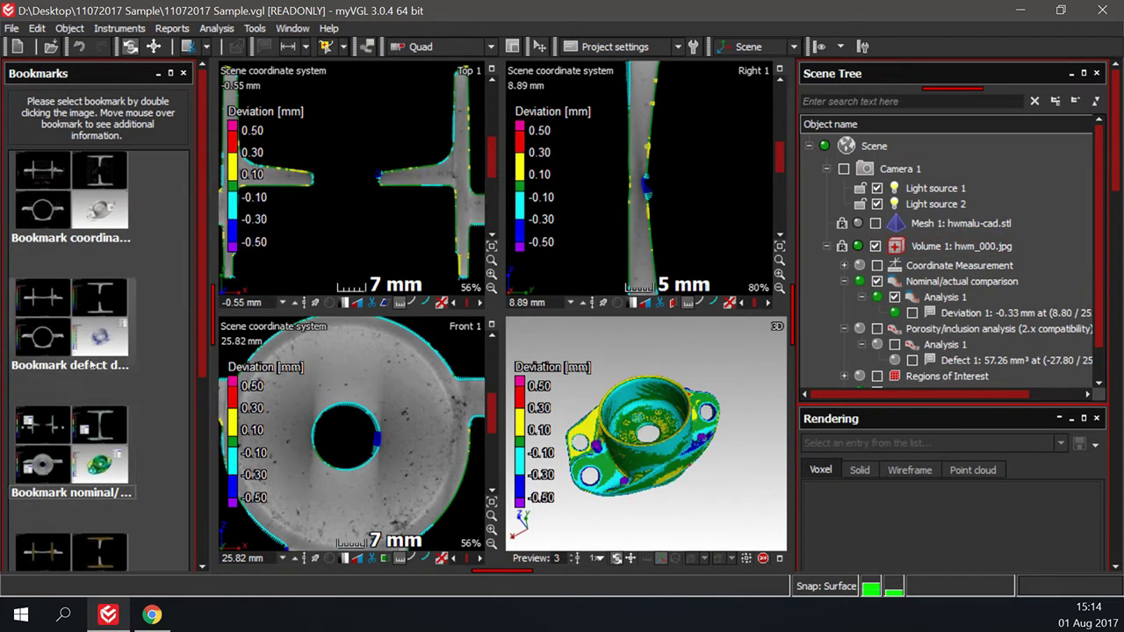
double_click(58, 325)
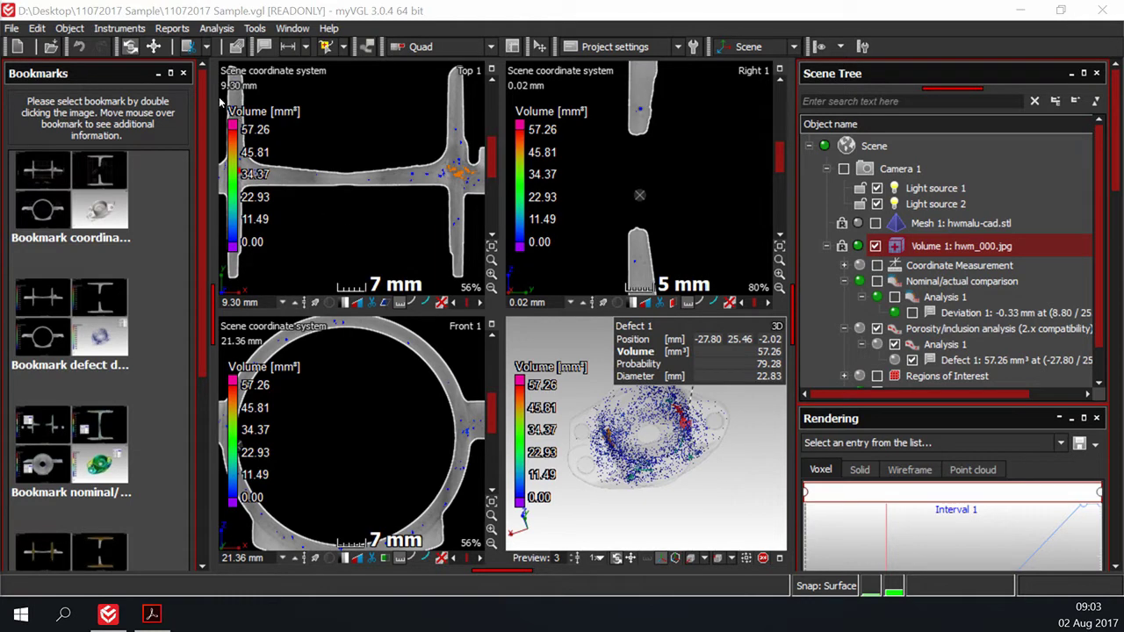
Close the Bookmarks panel to enlarge the views and step a 2D slice upward
left_click(184, 73)
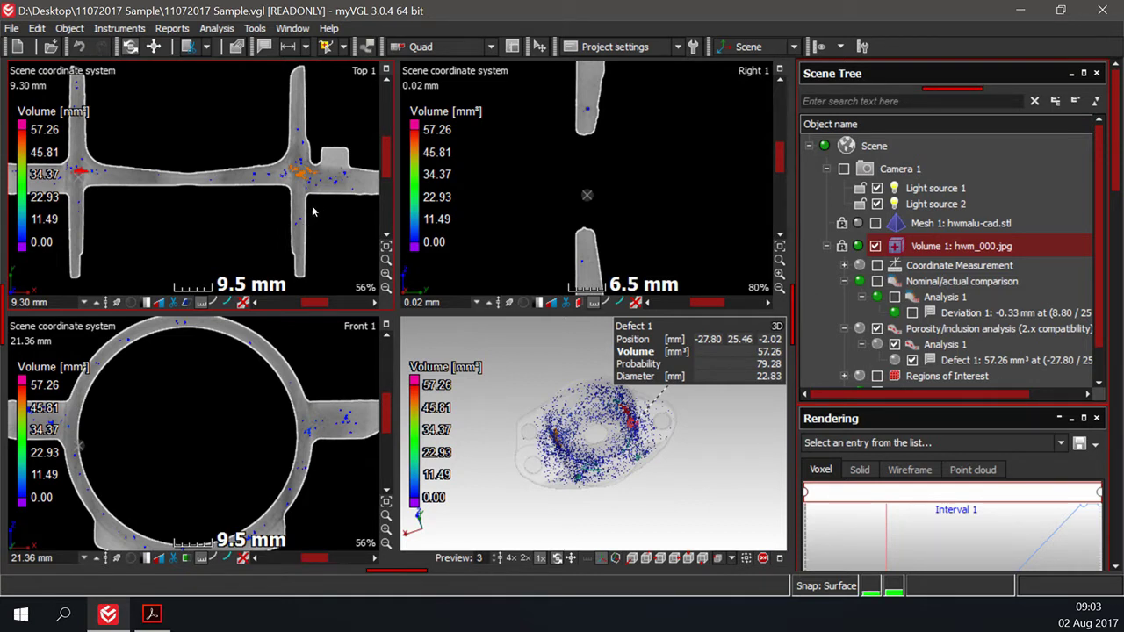
scroll(270, 209, "up", 3)
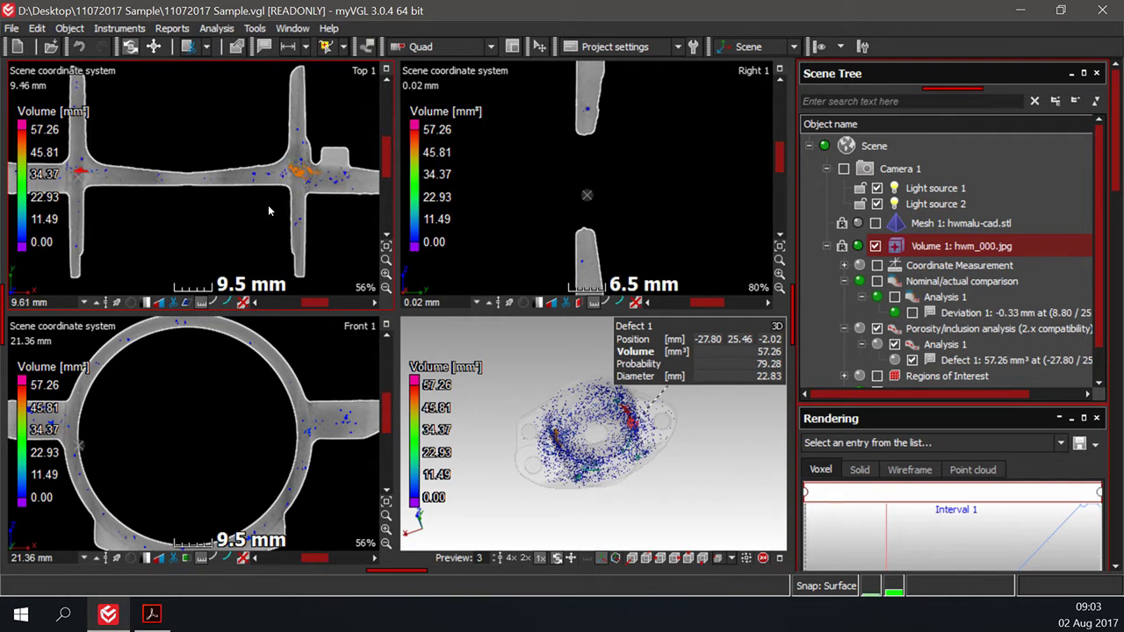
scroll(268, 211, "up", 3)
scroll(239, 486, "up", 2)
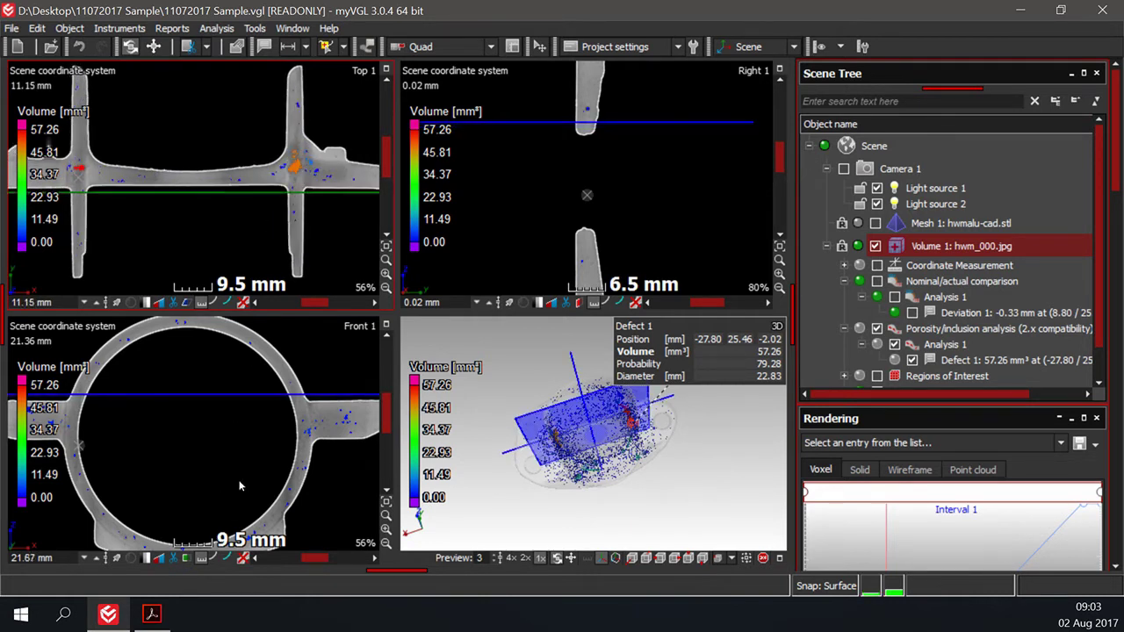
scroll(240, 486, "up", 2)
scroll(632, 180, "up", 3)
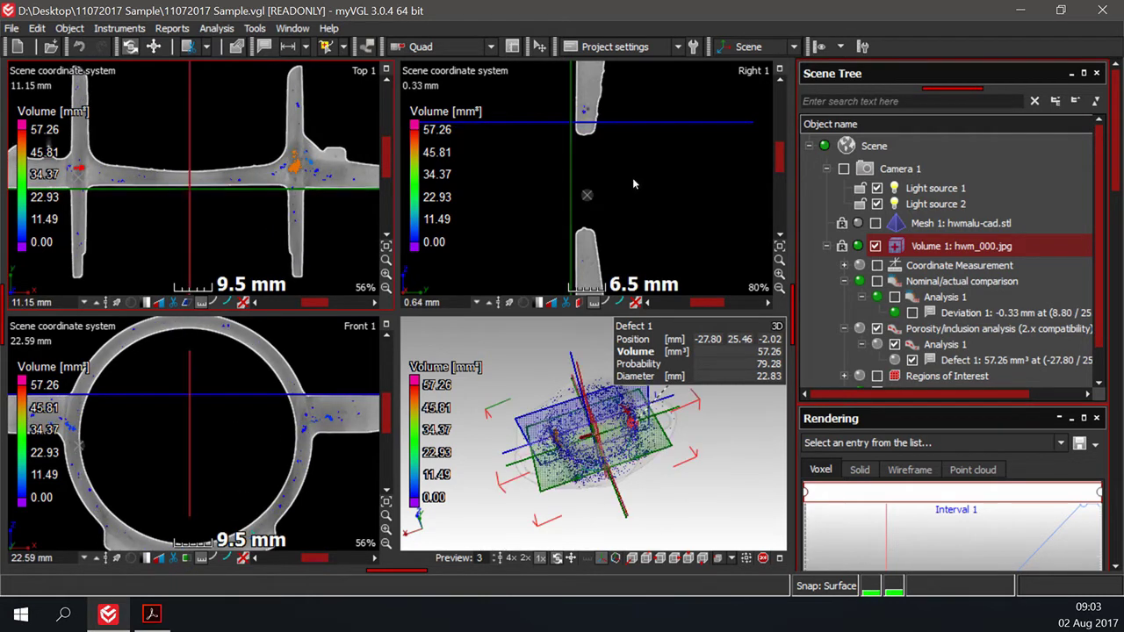
scroll(633, 182, "up", 1)
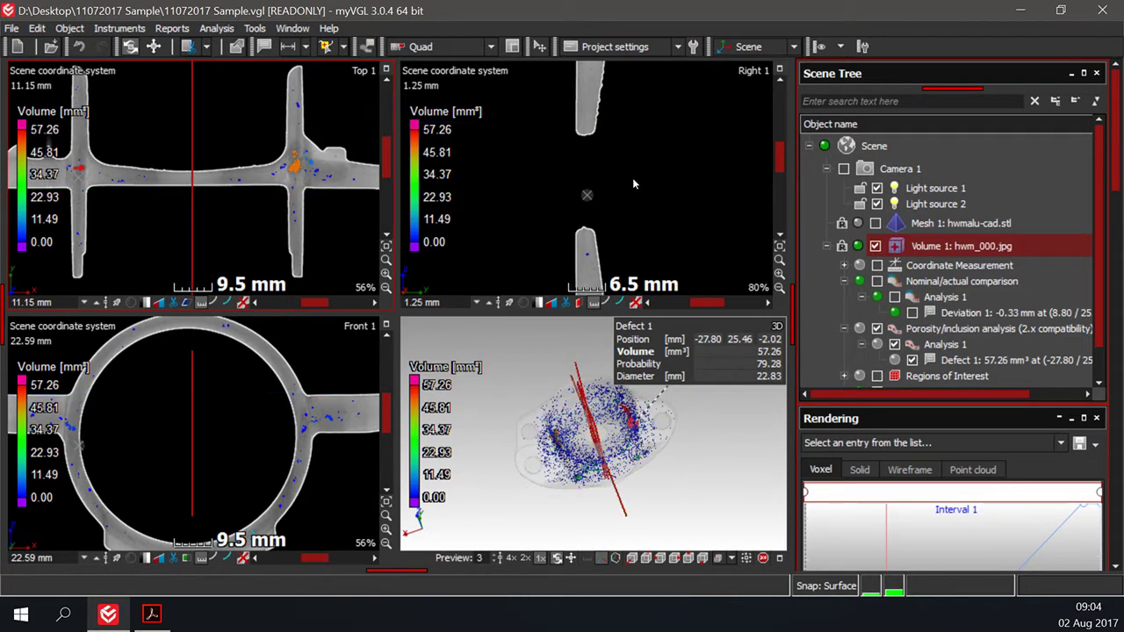
Adjust the Top, Right and Front slice depths until the Top 1 plane shows in 3D
scroll(265, 179, "down", 1)
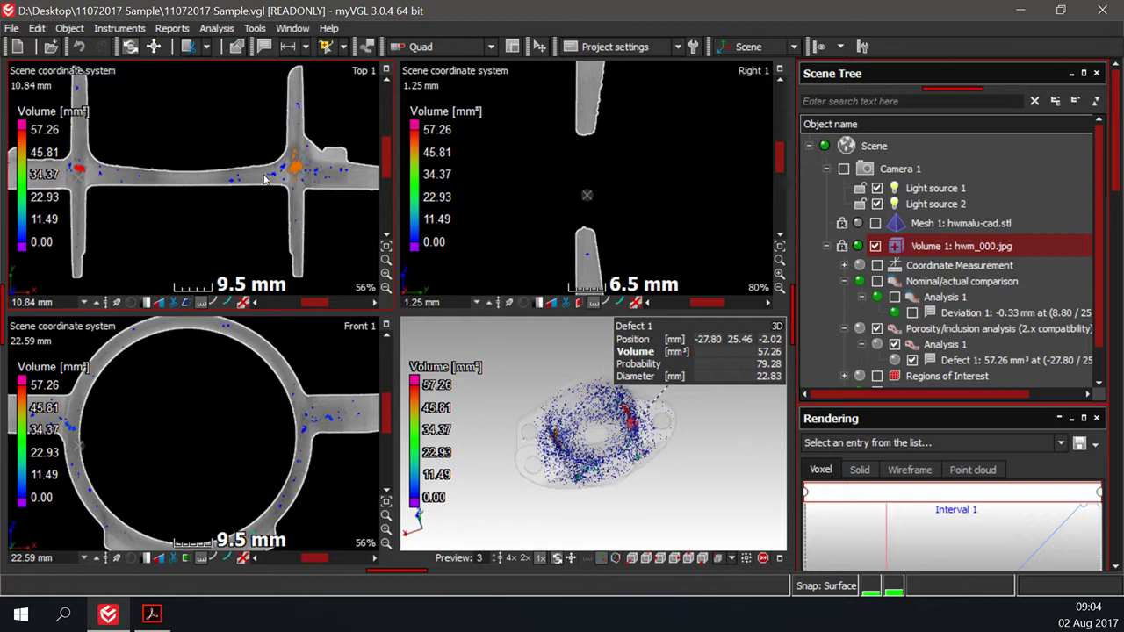
scroll(266, 179, "down", 2)
scroll(249, 415, "down", 3)
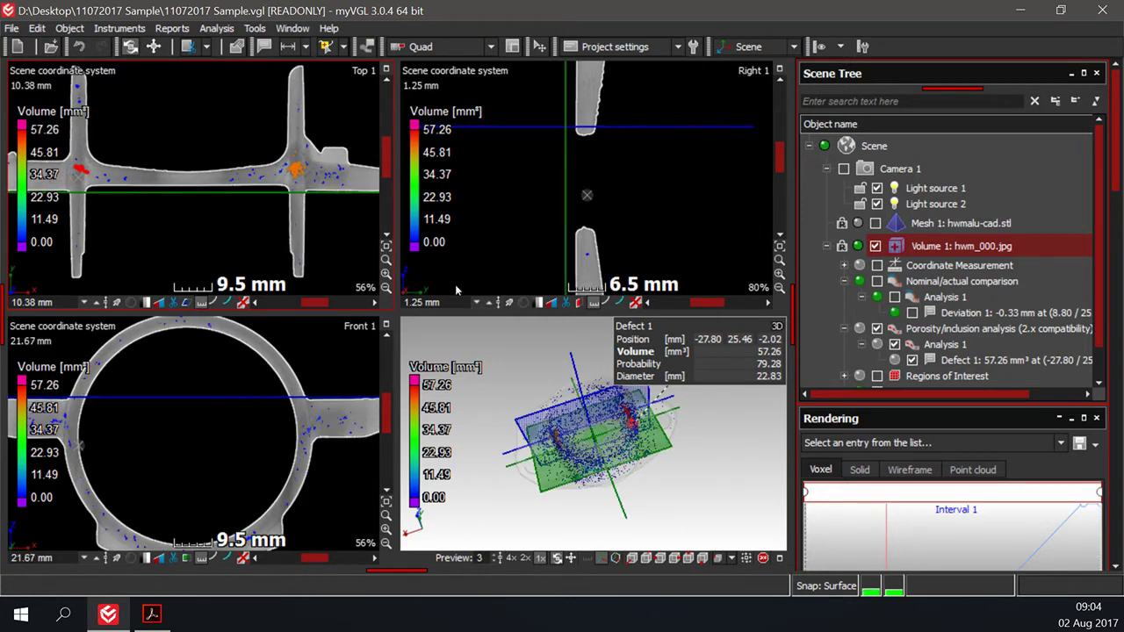
scroll(547, 224, "down", 3)
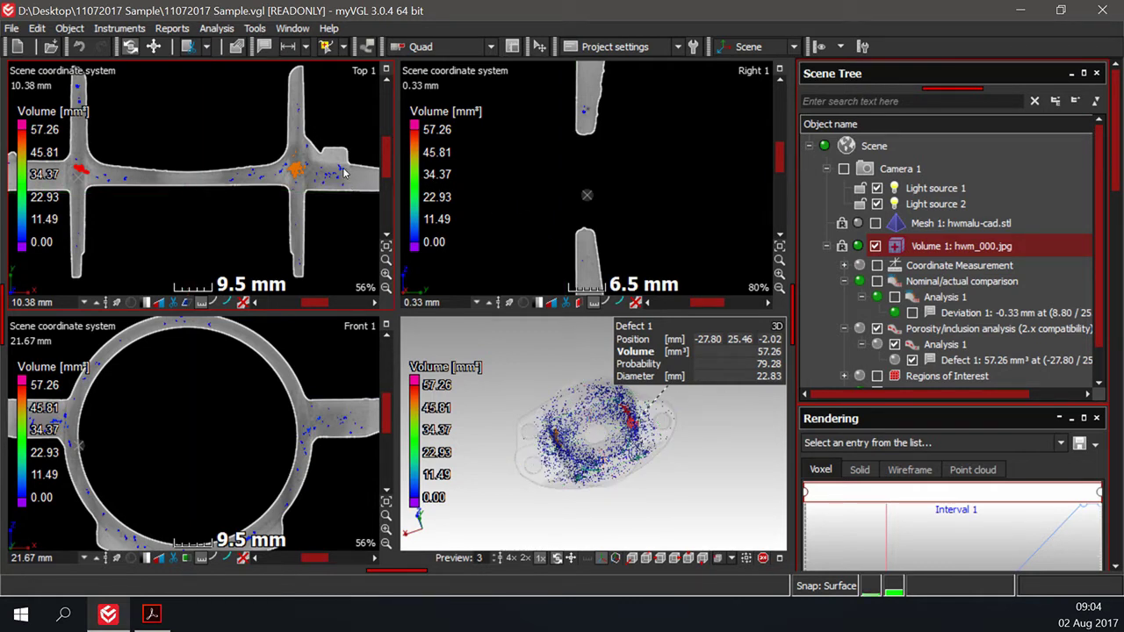
scroll(313, 201, "down", 3)
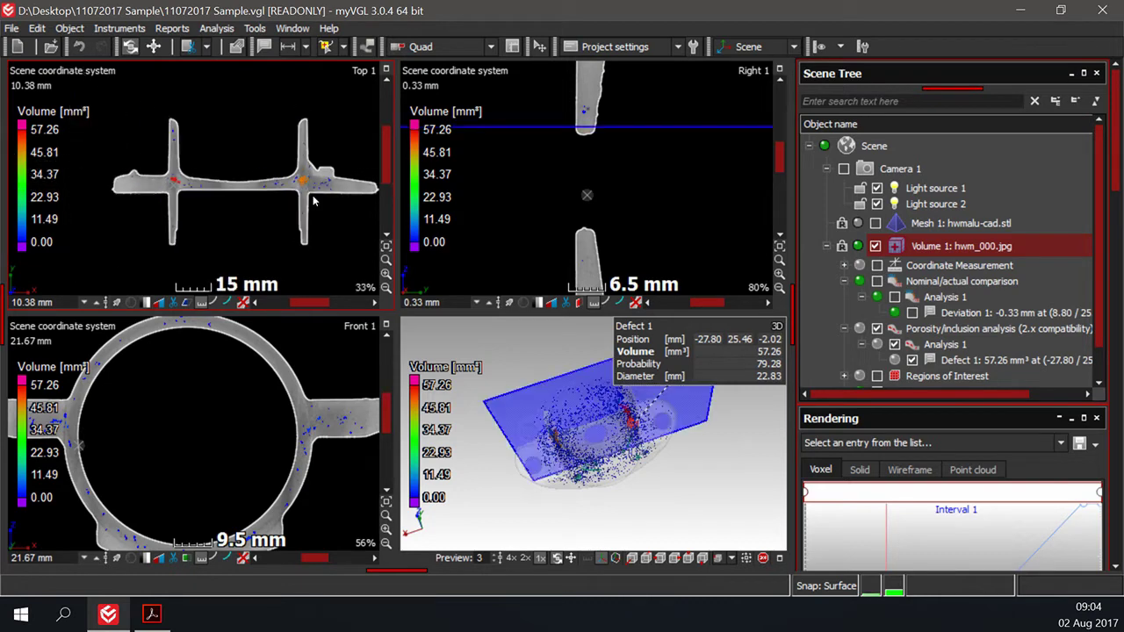
scroll(313, 201, "up", 2)
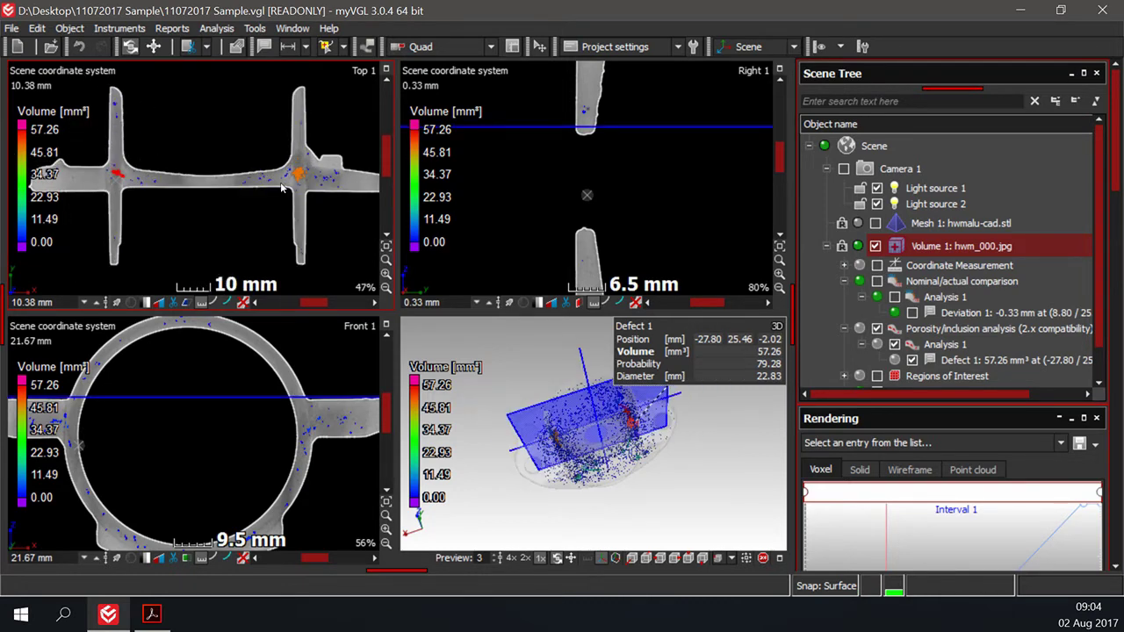
scroll(284, 189, "up", 1)
scroll(551, 163, "down", 3)
scroll(551, 163, "up", 3)
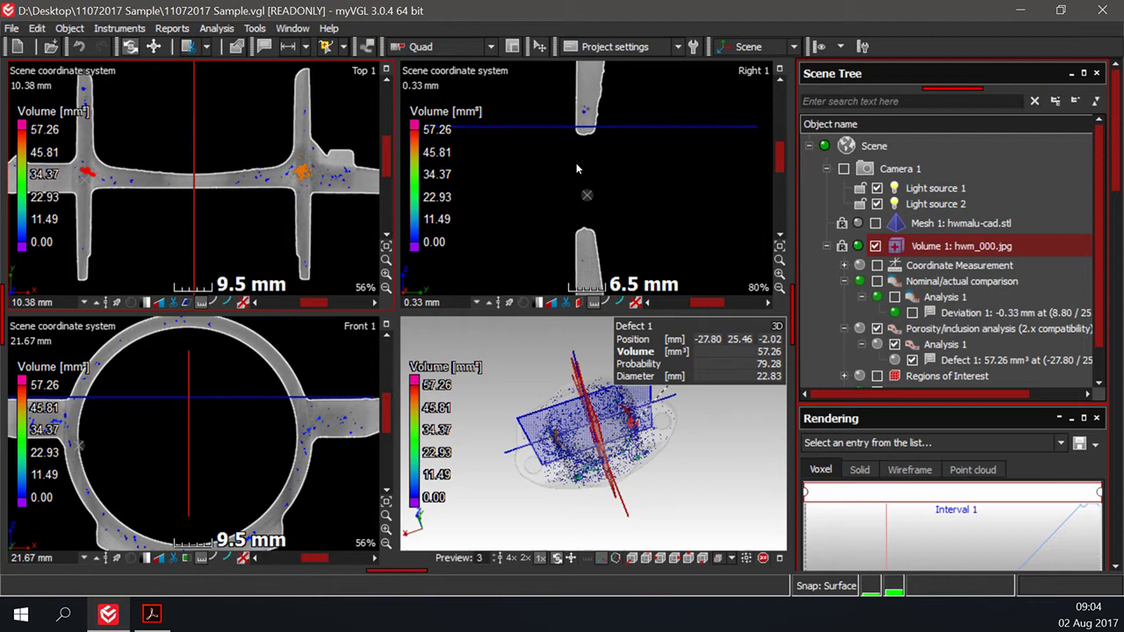
scroll(550, 163, "down", 2)
scroll(218, 395, "up", 2)
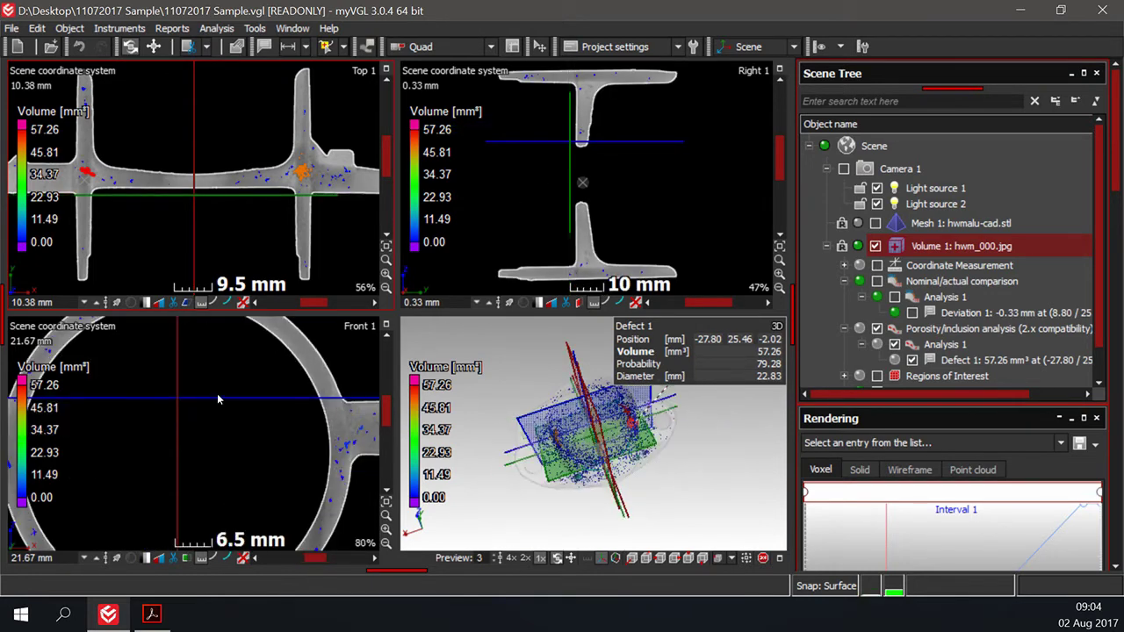
scroll(218, 395, "down", 2)
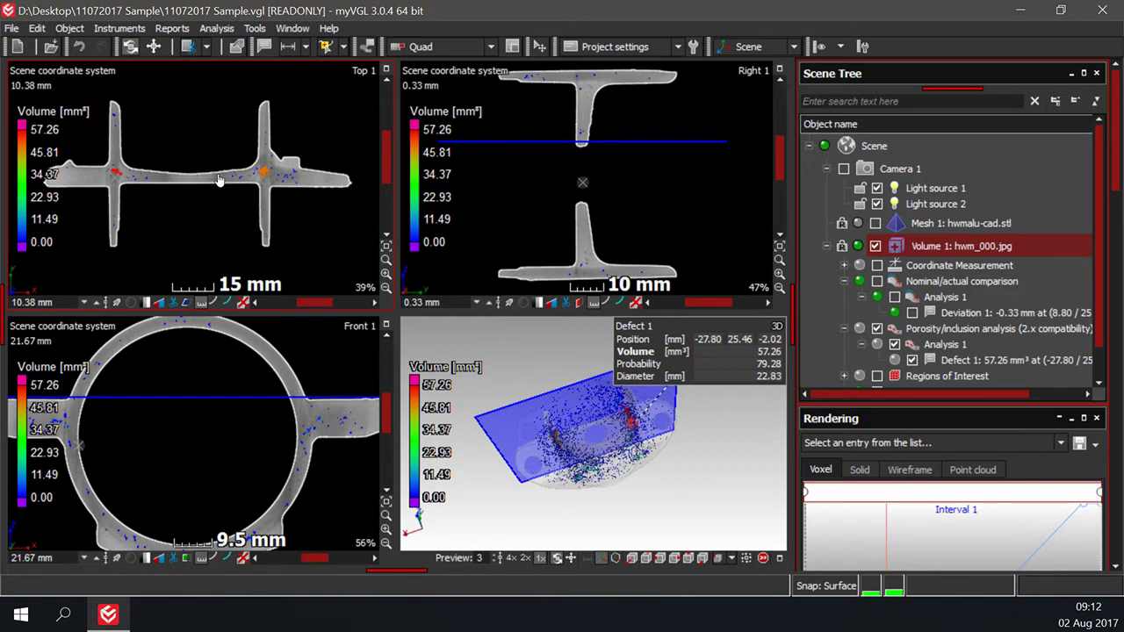
left_click_drag(220, 180, 203, 240)
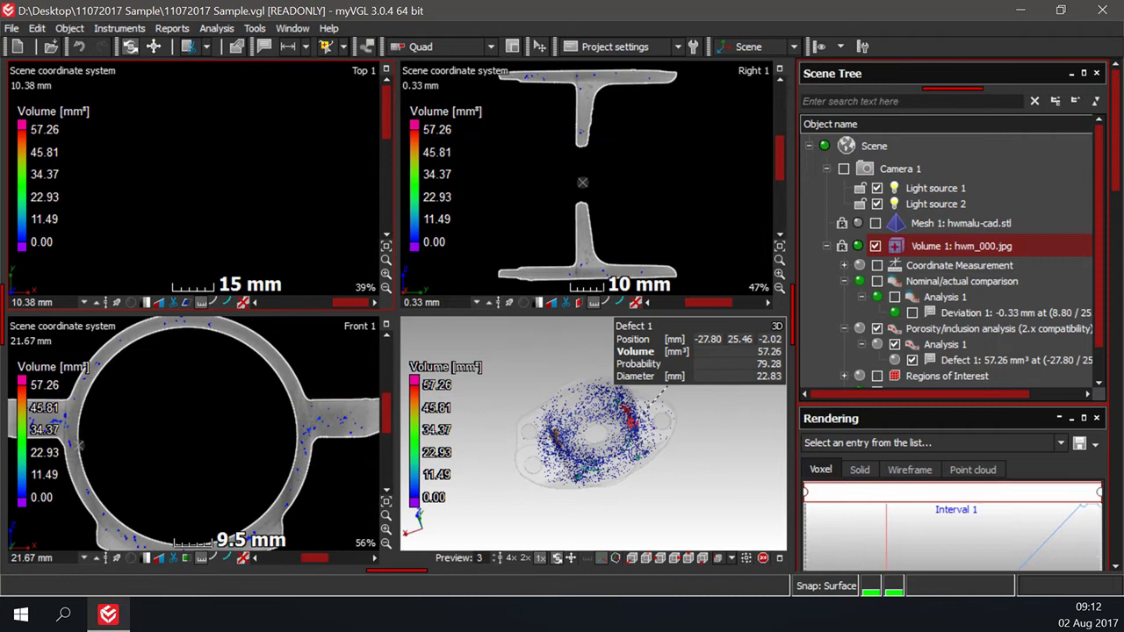
left_click(385, 248)
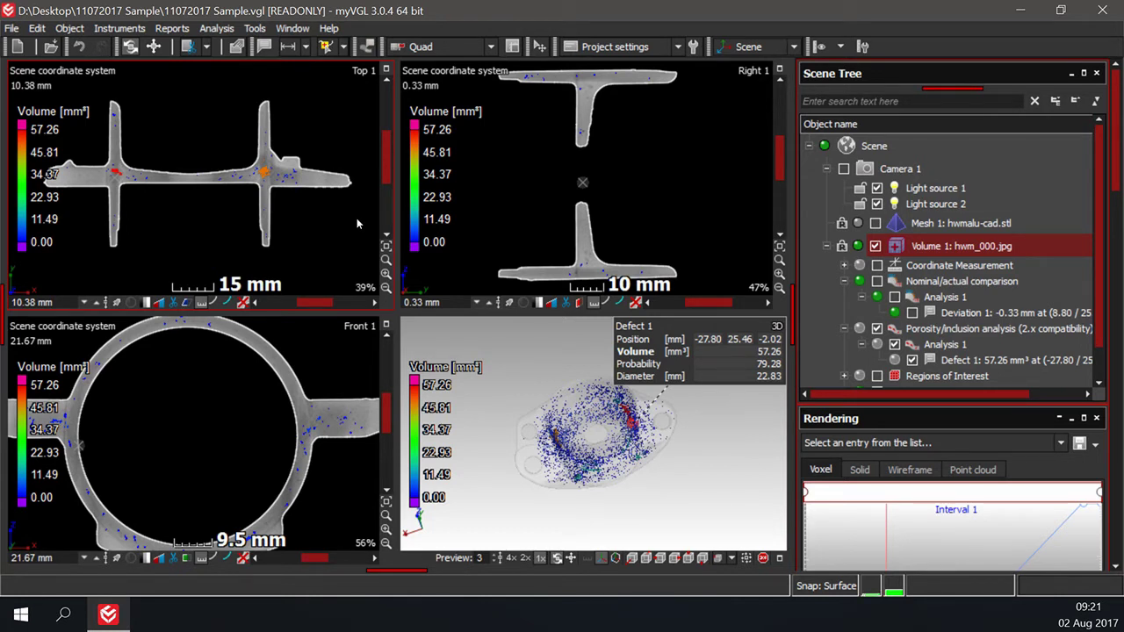
left_click(387, 70)
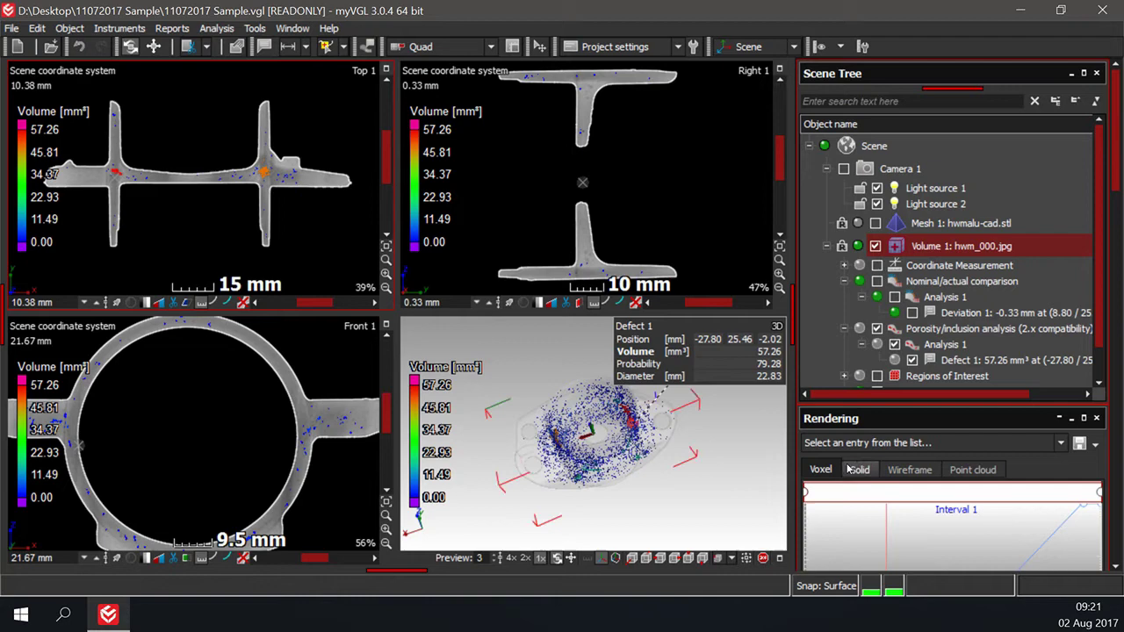
left_click(782, 559)
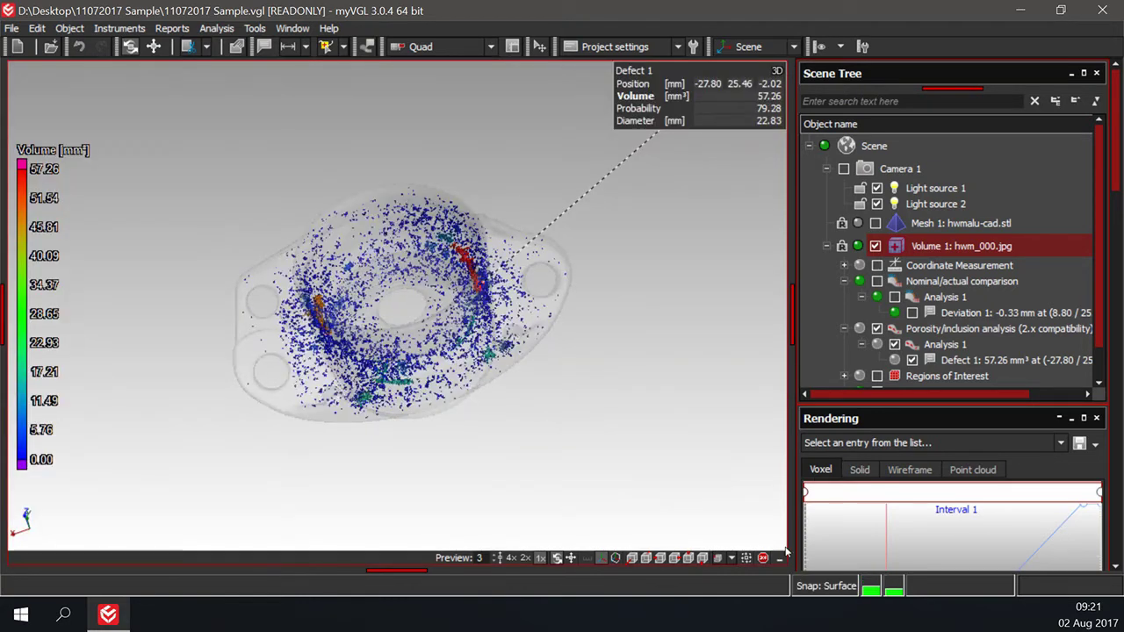
left_click(782, 559)
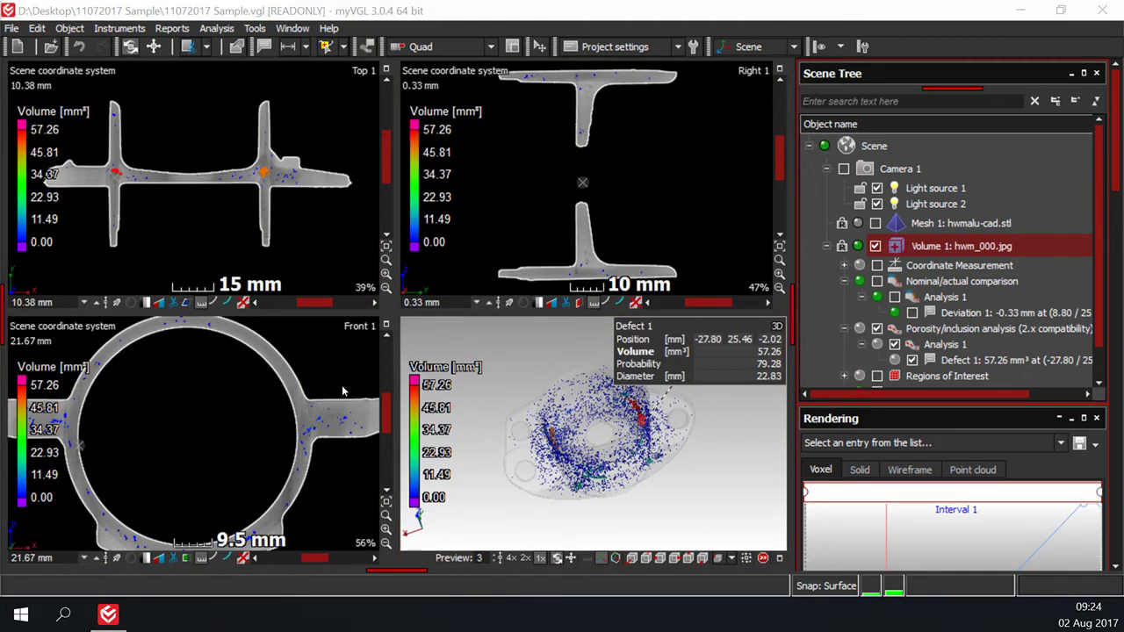
Activate the 3D view and switch it to Move mode for the volume
mouse_move(508, 407)
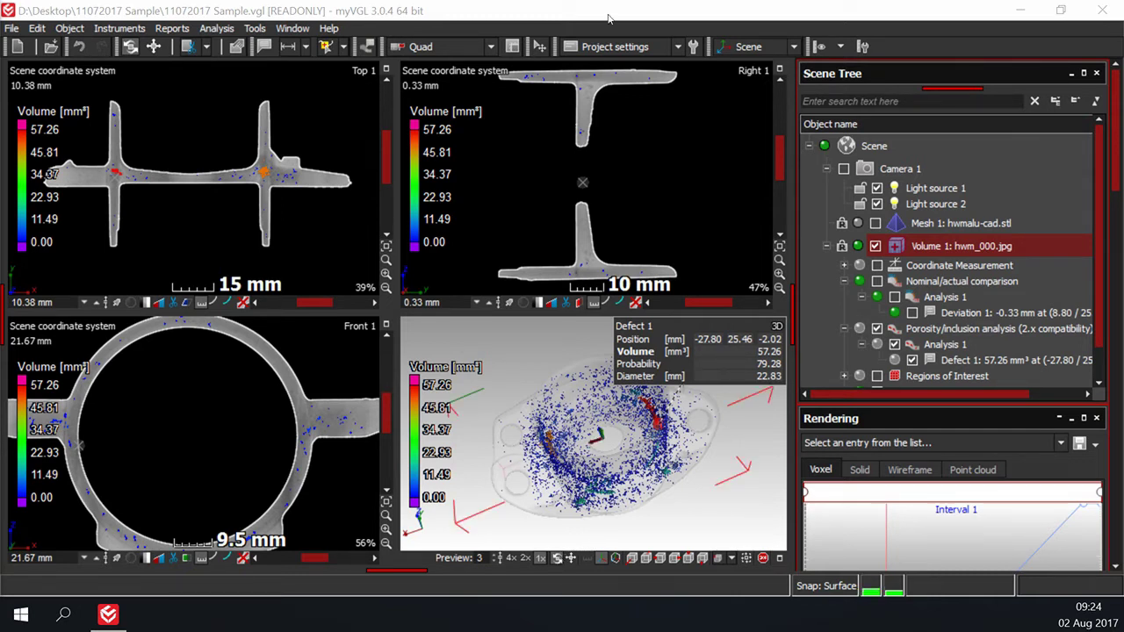
left_click(558, 560)
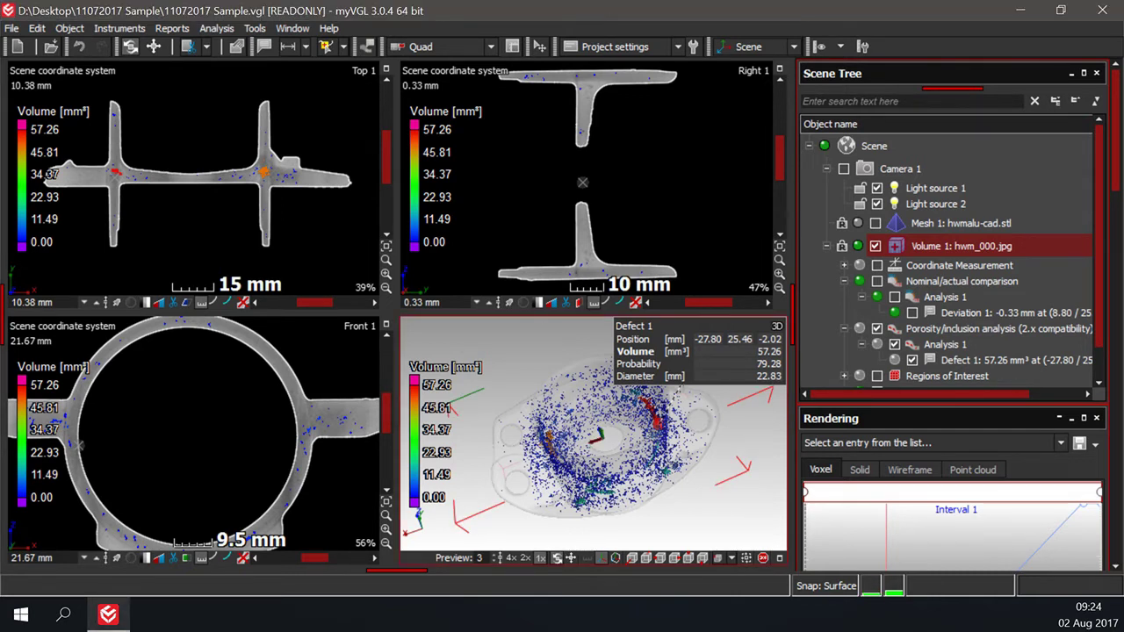
left_click(569, 559)
Orbit the 3D part to a side-on view with its pores in a diagonal band
left_click_drag(590, 469, 647, 459)
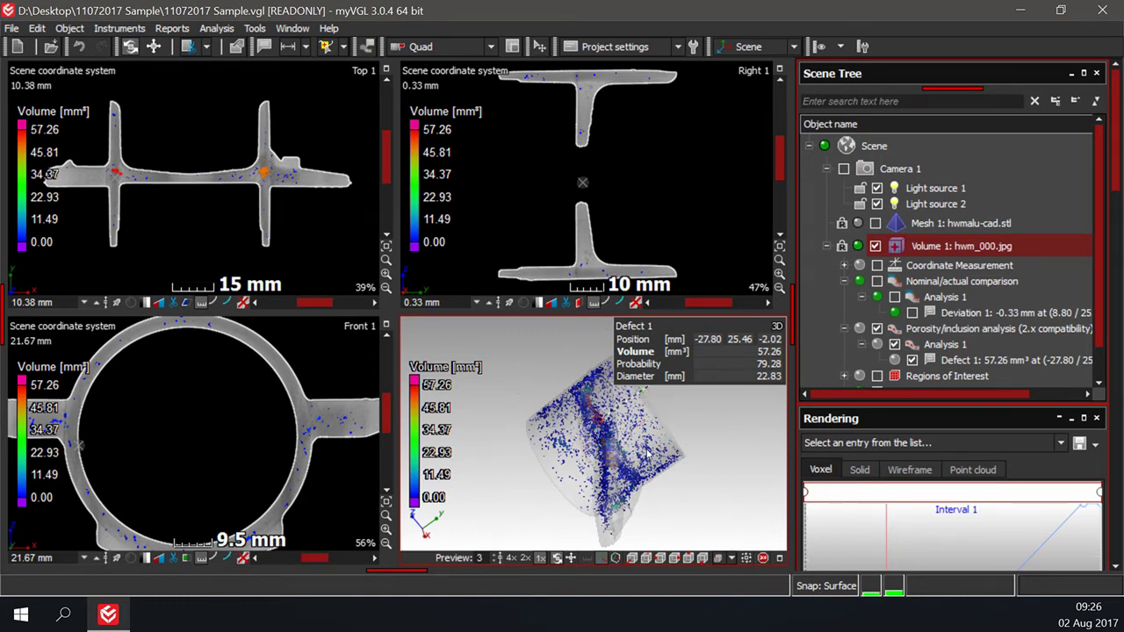
left_click_drag(706, 482, 632, 455)
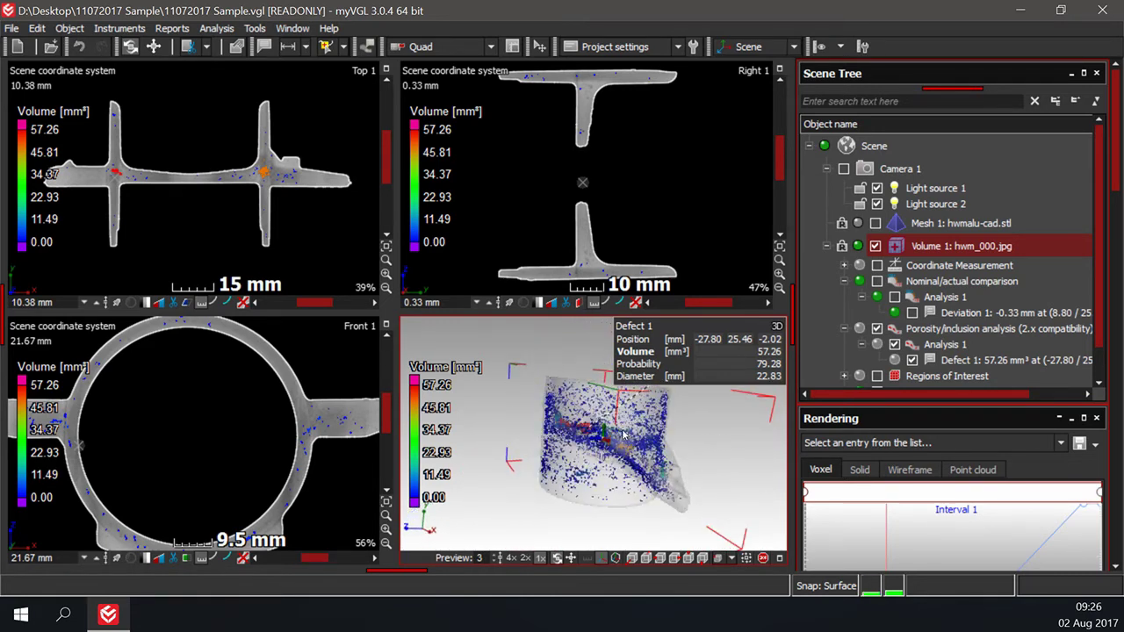
key("t")
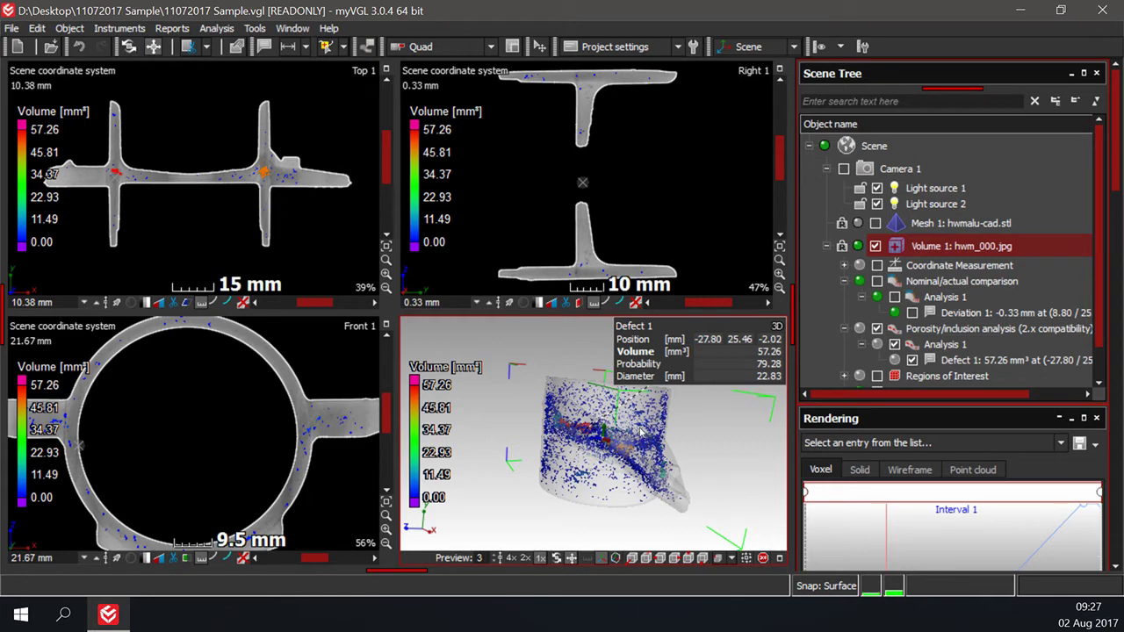
mouse_move(635, 436)
left_mouse_down()
mouse_move(669, 446)
mouse_move(651, 437)
left_mouse_up()
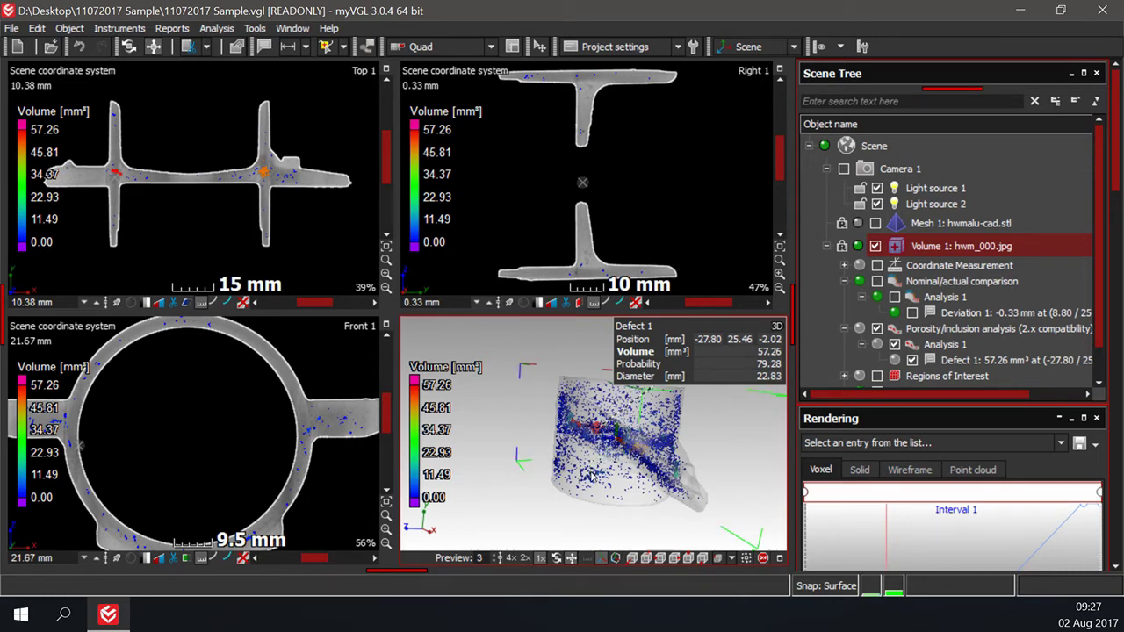
mouse_move(618, 471)
left_mouse_down()
mouse_move(600, 334)
mouse_move(604, 484)
left_mouse_up()
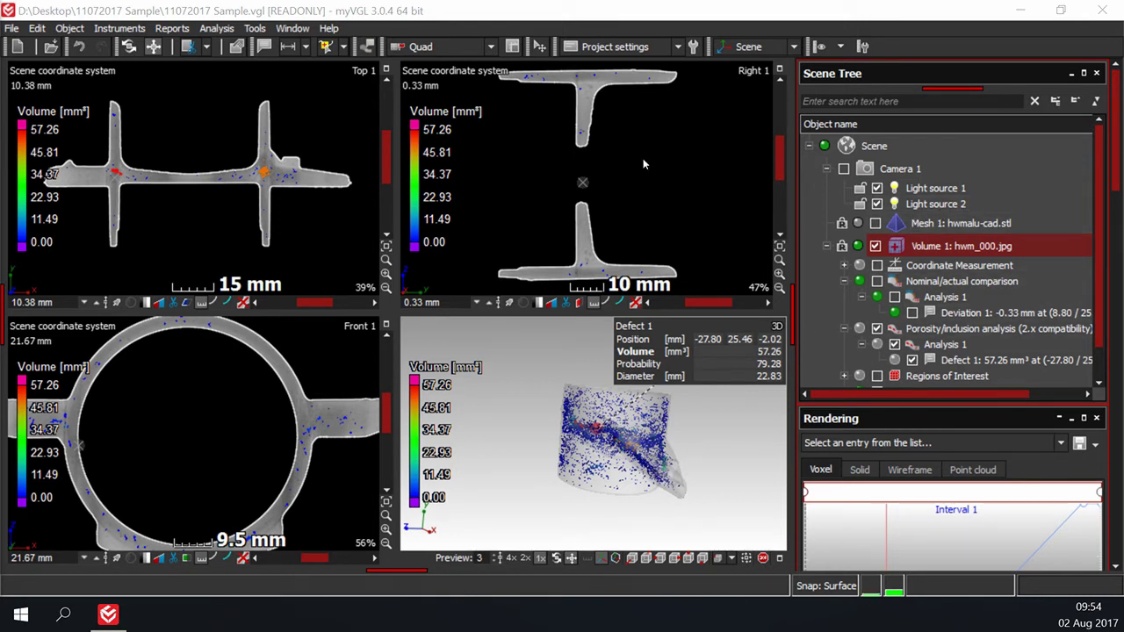
Hide the Scene Tree panel from the Tools menu, then show it again
left_click(255, 28)
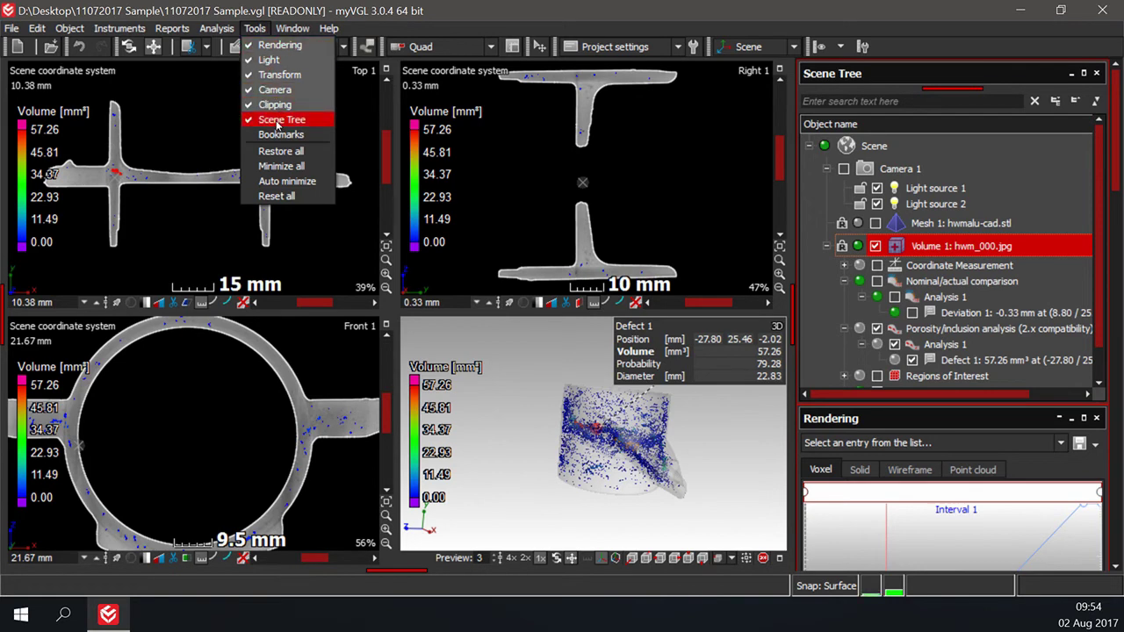
left_click(280, 123)
left_click(255, 28)
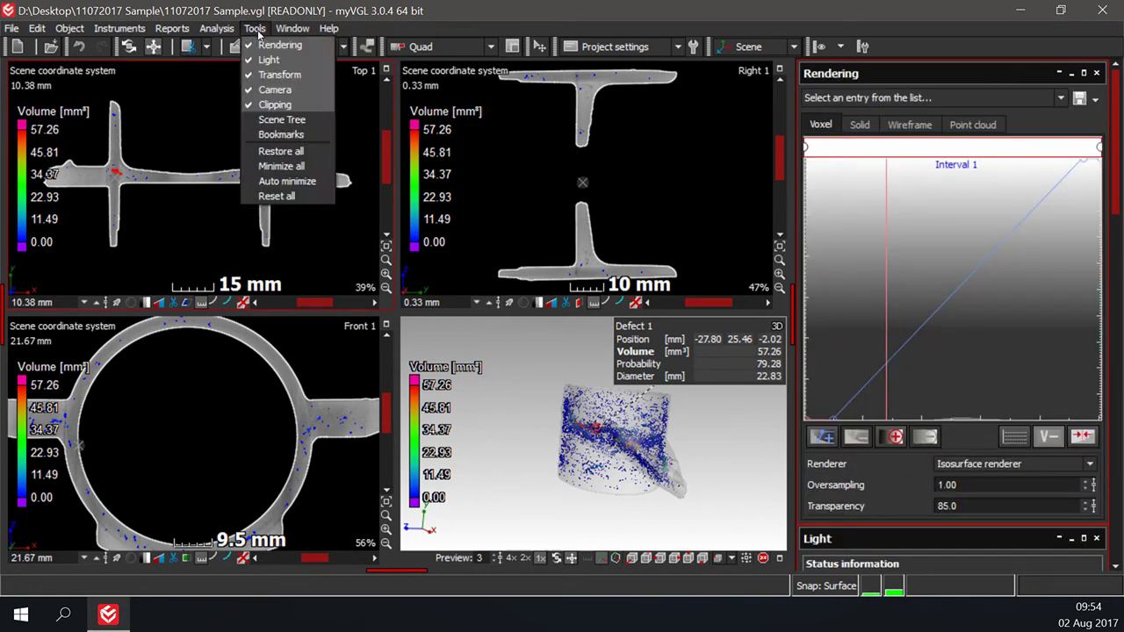
left_click(280, 120)
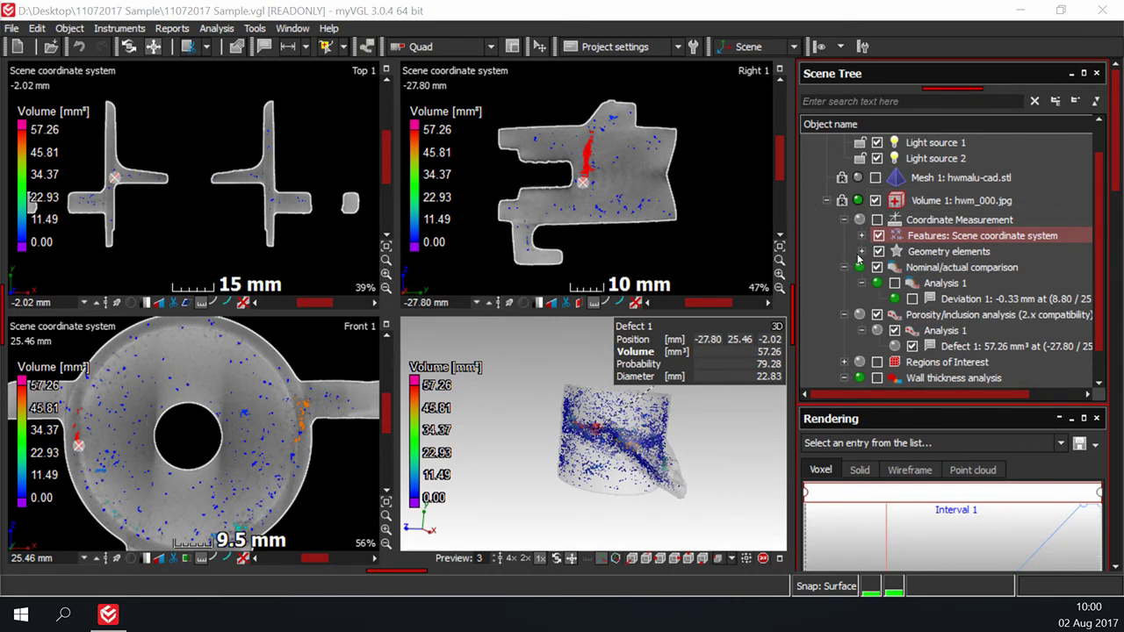
left_click(862, 282)
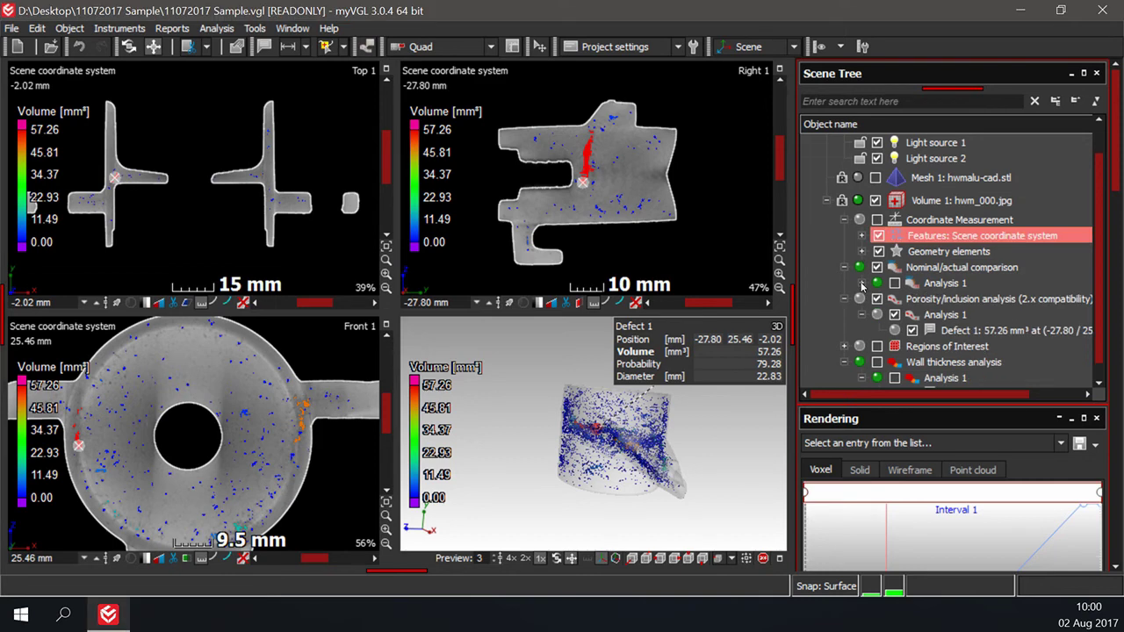
left_click(862, 283)
left_click(844, 268)
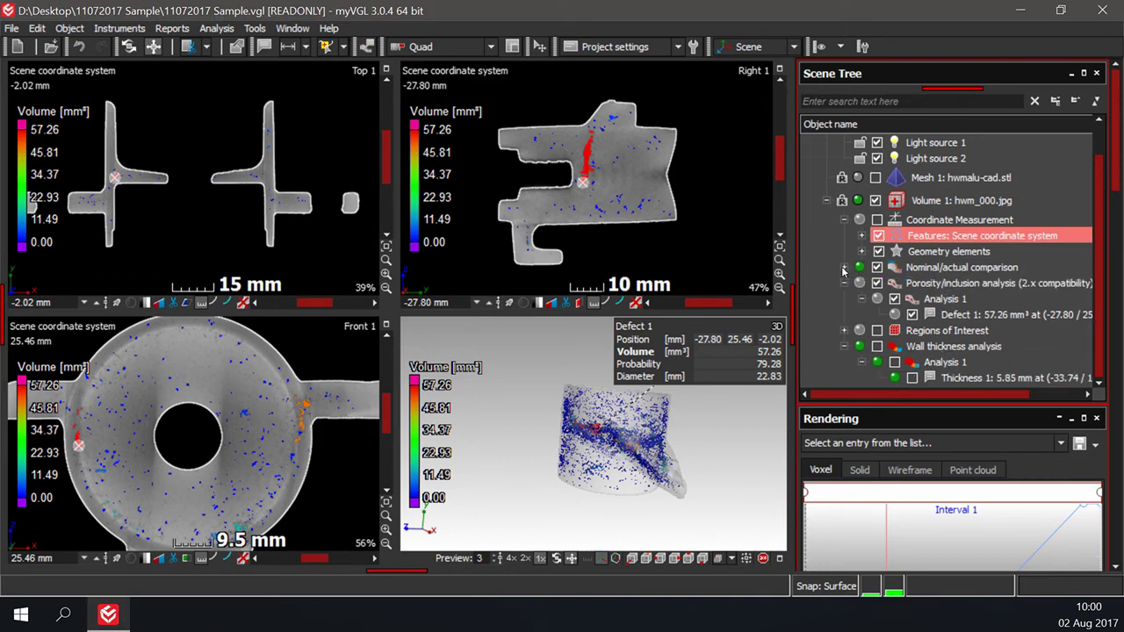
left_click(844, 268)
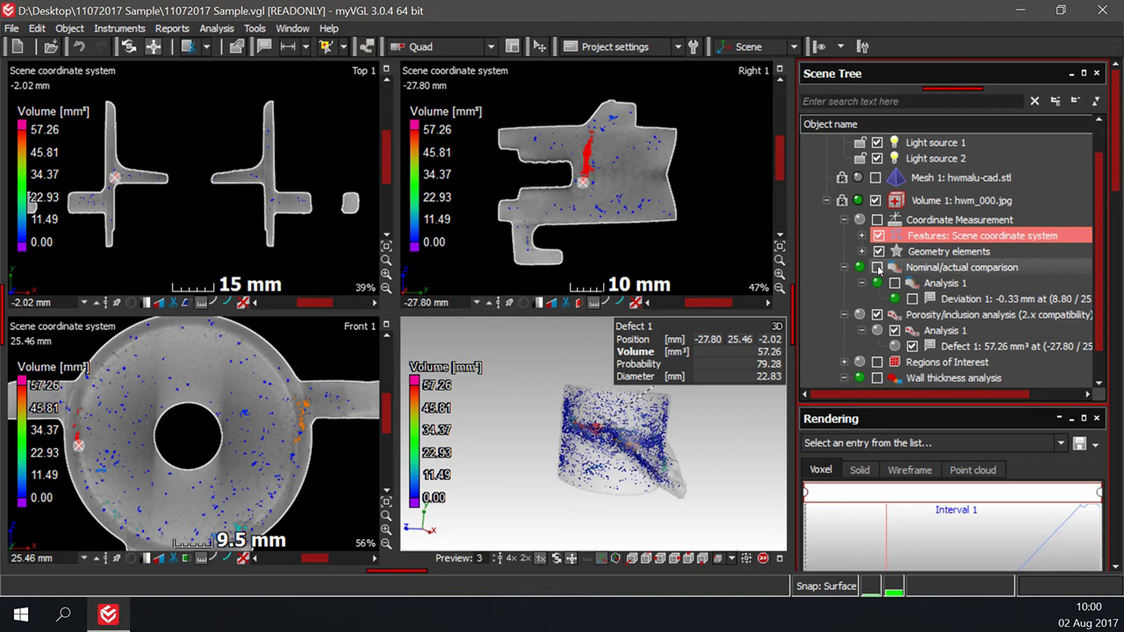
left_click(876, 200)
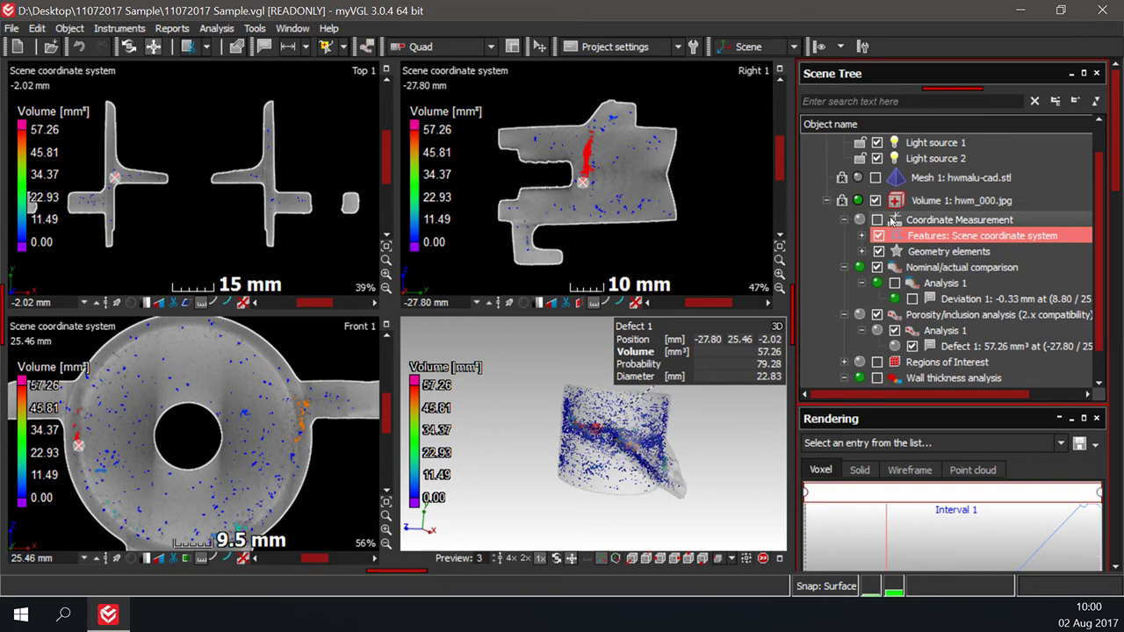
double_click(944, 235)
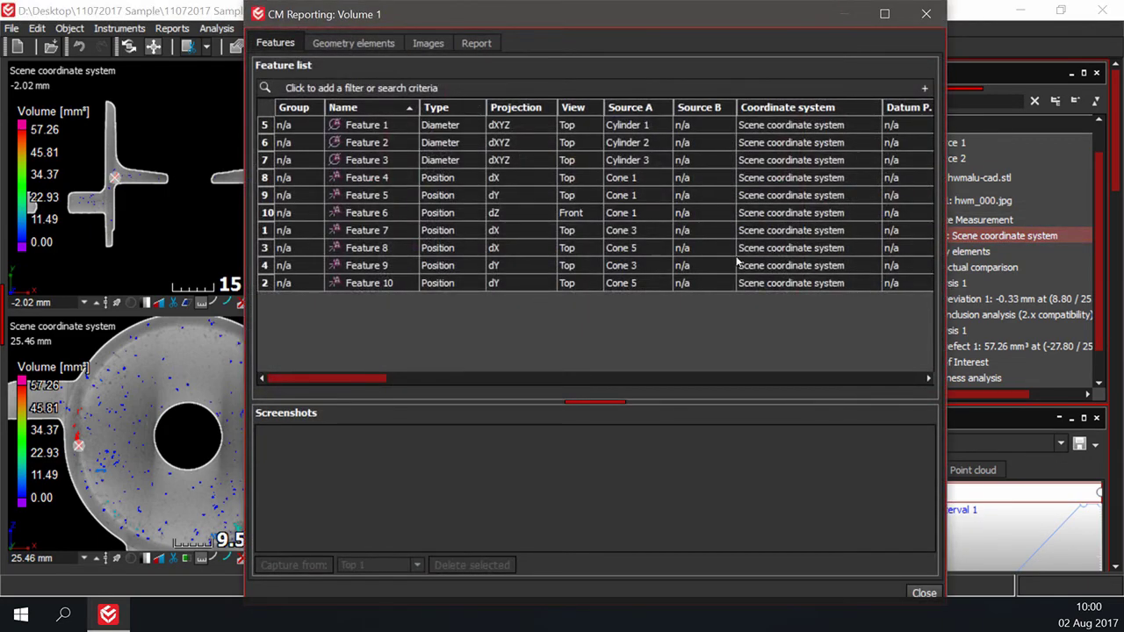
left_click(921, 23)
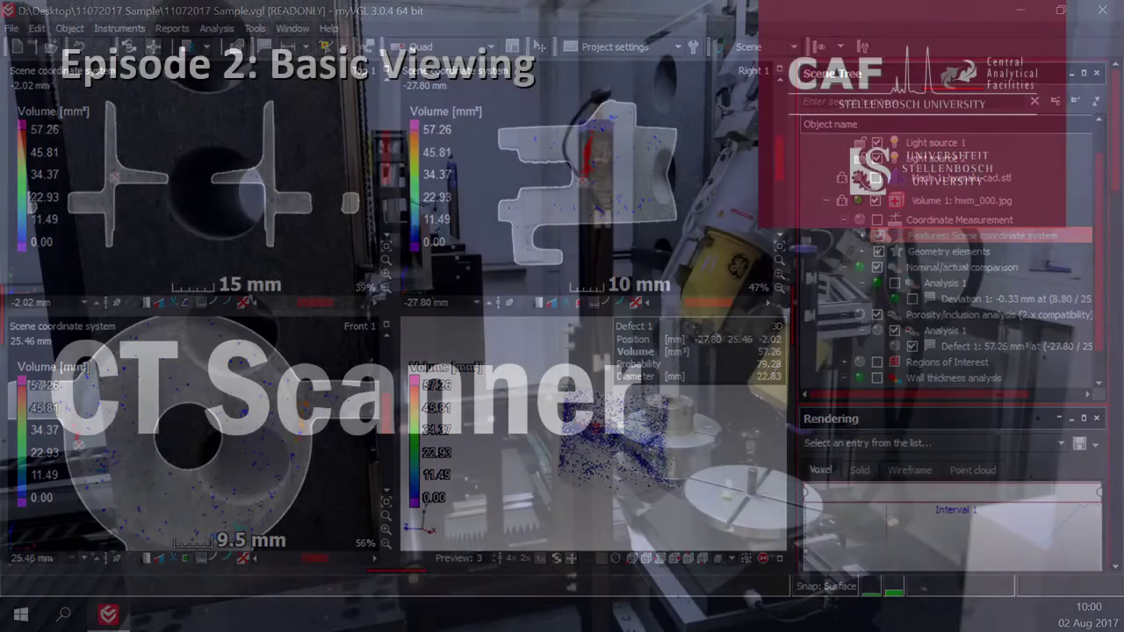